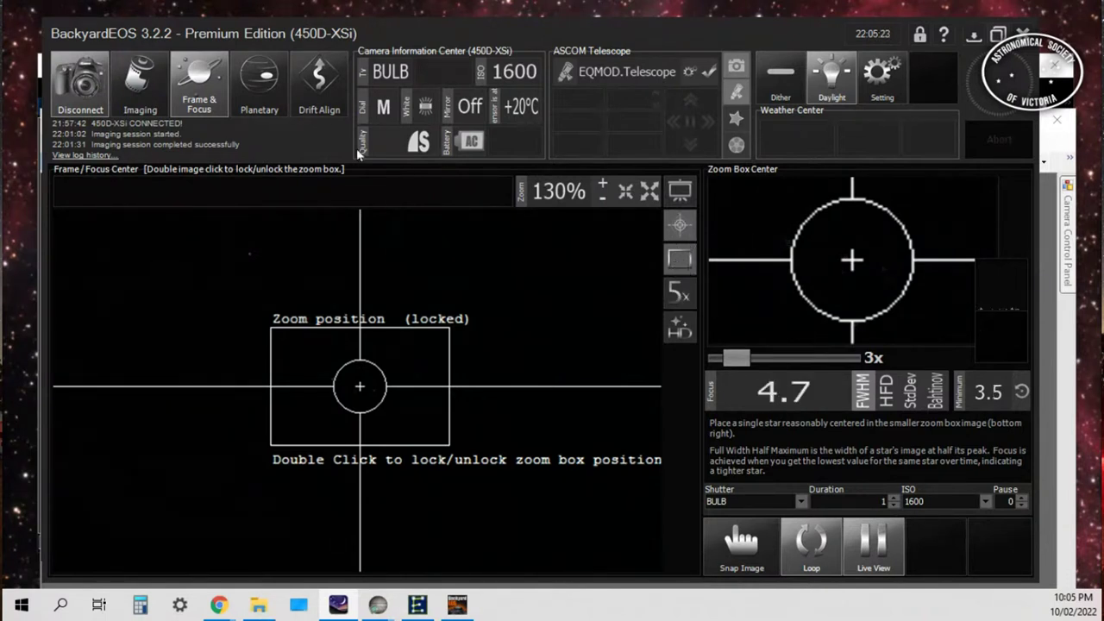
# Step: Disconnect the DSLR from BackyardEOS and connect it in the idle SharpCap window through the ASCOM Camera Driver for DSLR
pyautogui.click(89, 89)
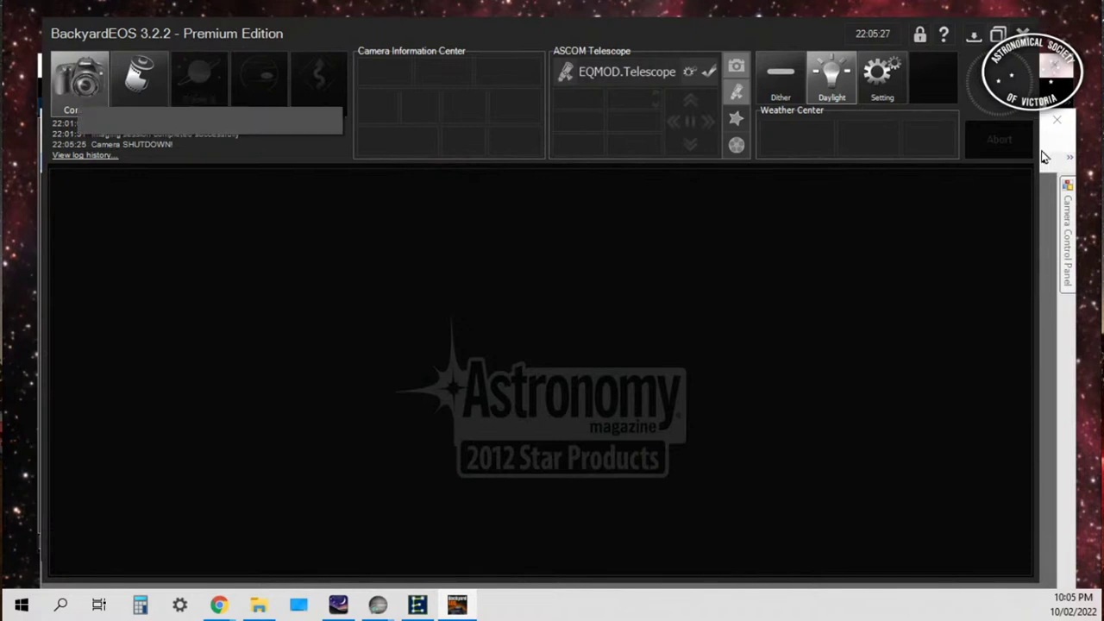
pyautogui.click(1054, 196)
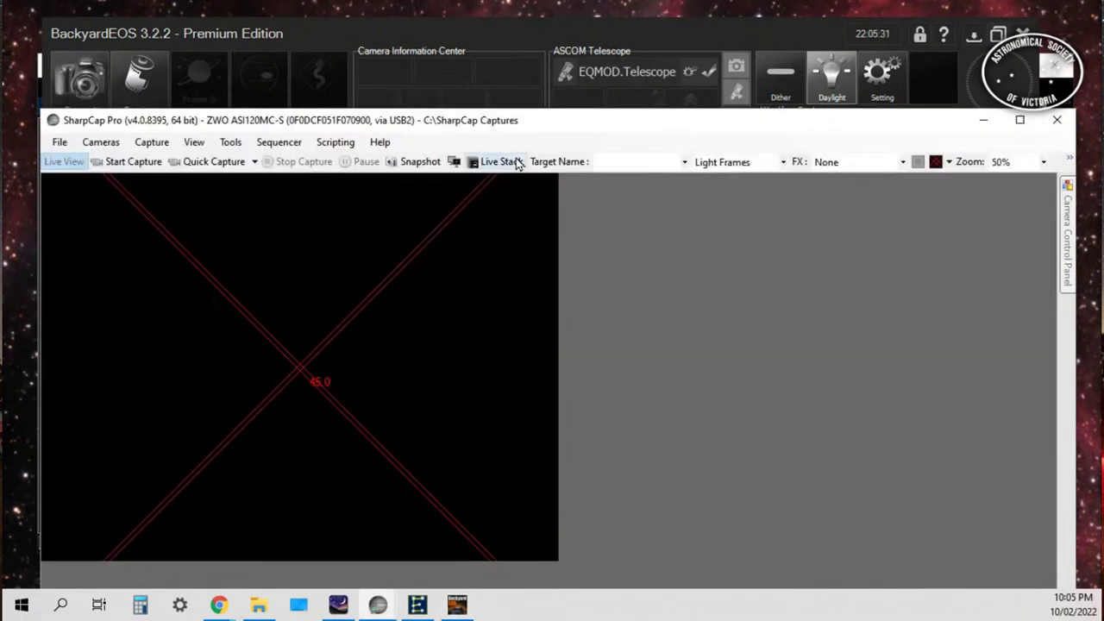
pyautogui.click(457, 605)
pyautogui.click(378, 604)
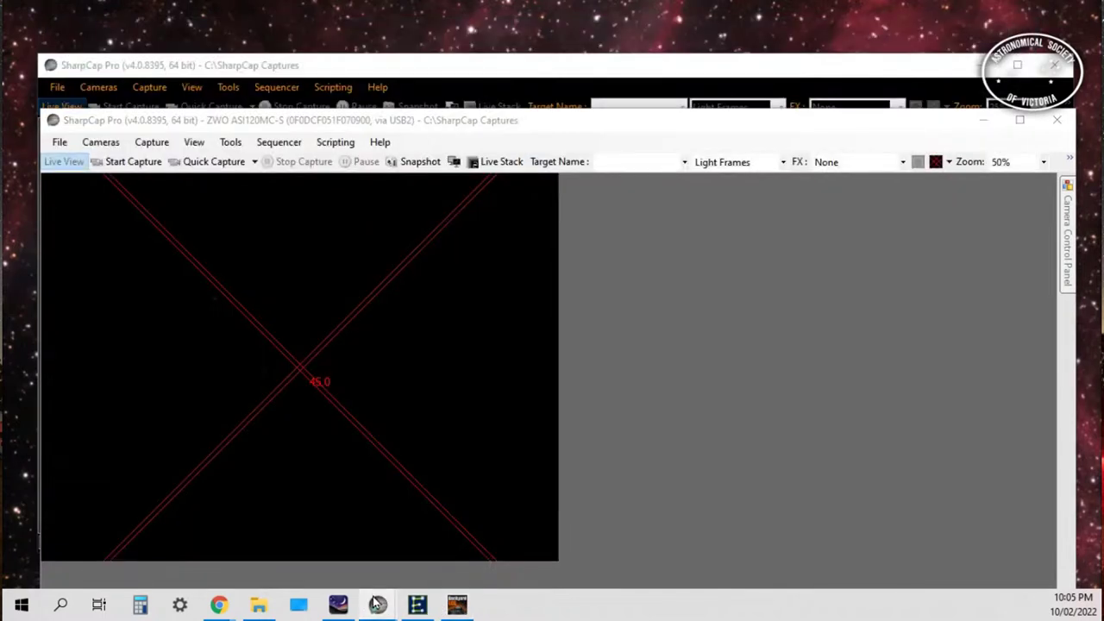
pyautogui.moveTo(402, 591)
pyautogui.click(405, 539)
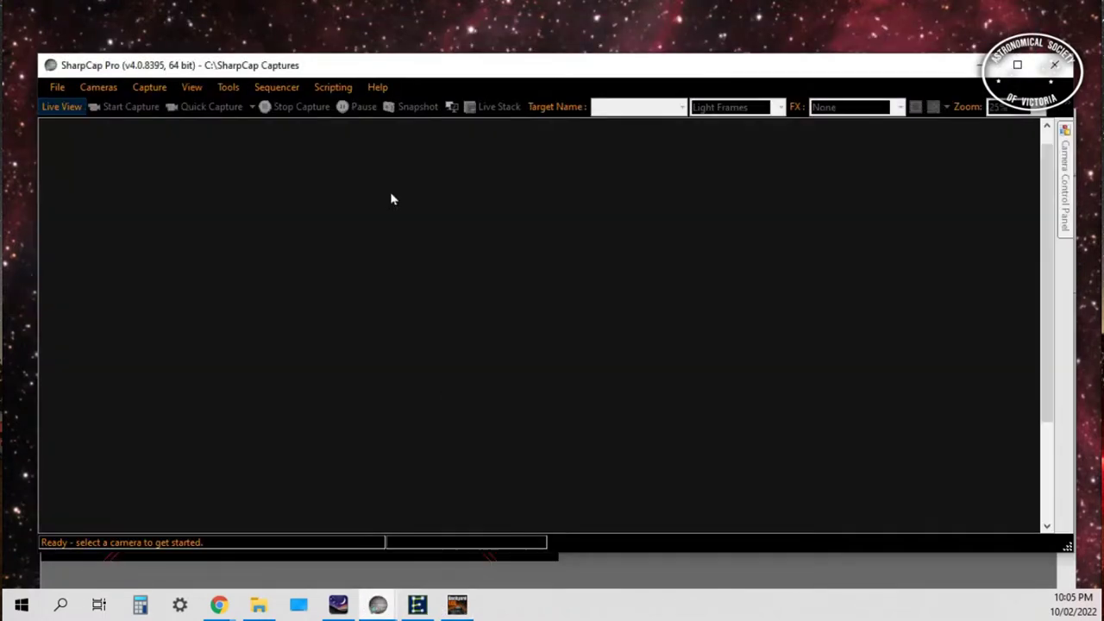
pyautogui.click(97, 87)
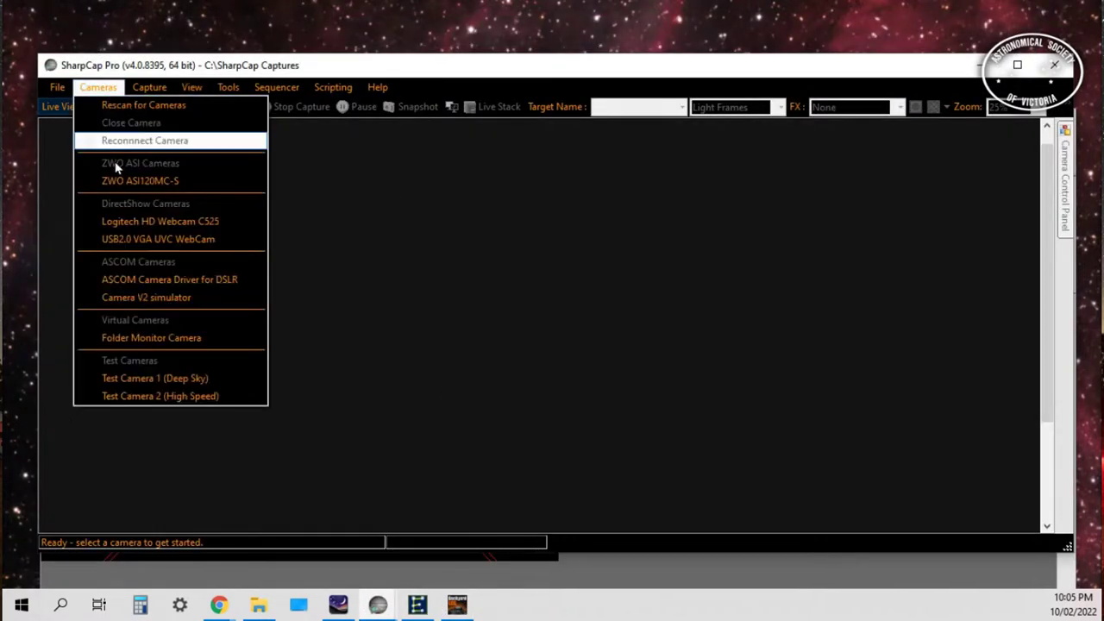
pyautogui.click(213, 281)
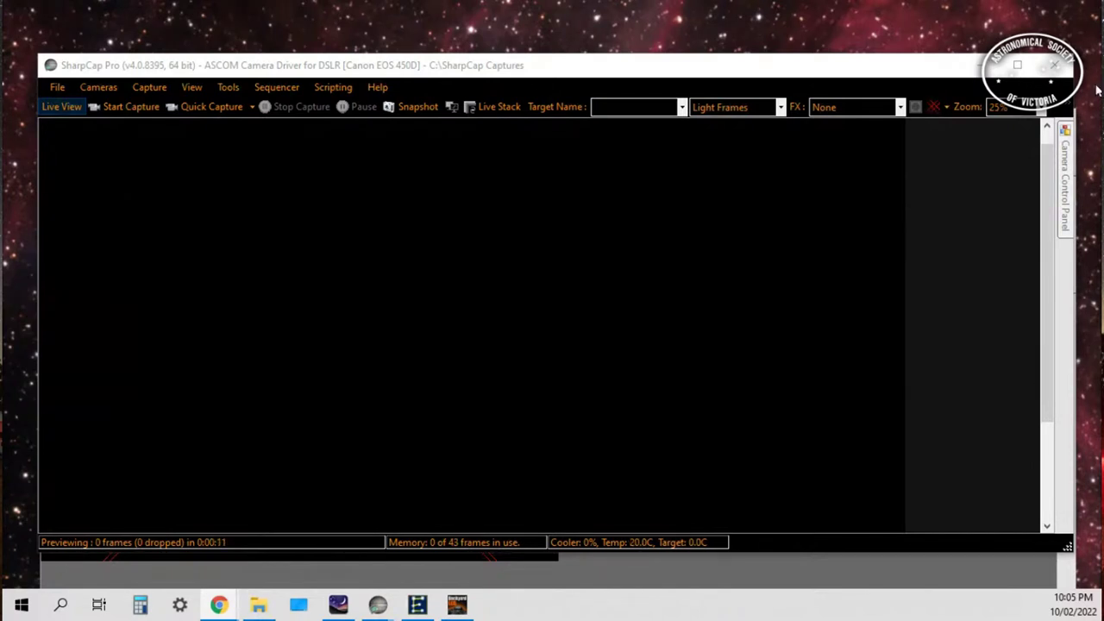
# Step: Set the camera exposure to 1129 ms and lower the midpoint of the display histogram stretch to brighten the preview
pyautogui.moveTo(1066, 181)
pyautogui.moveTo(1000, 273)
pyautogui.mouseDown()
pyautogui.moveTo(968, 274)
pyautogui.moveTo(982, 274)
pyautogui.mouseUp()
pyautogui.moveTo(926, 497); pyautogui.dragTo(863, 500)
pyautogui.moveTo(983, 274); pyautogui.dragTo(1003, 276)
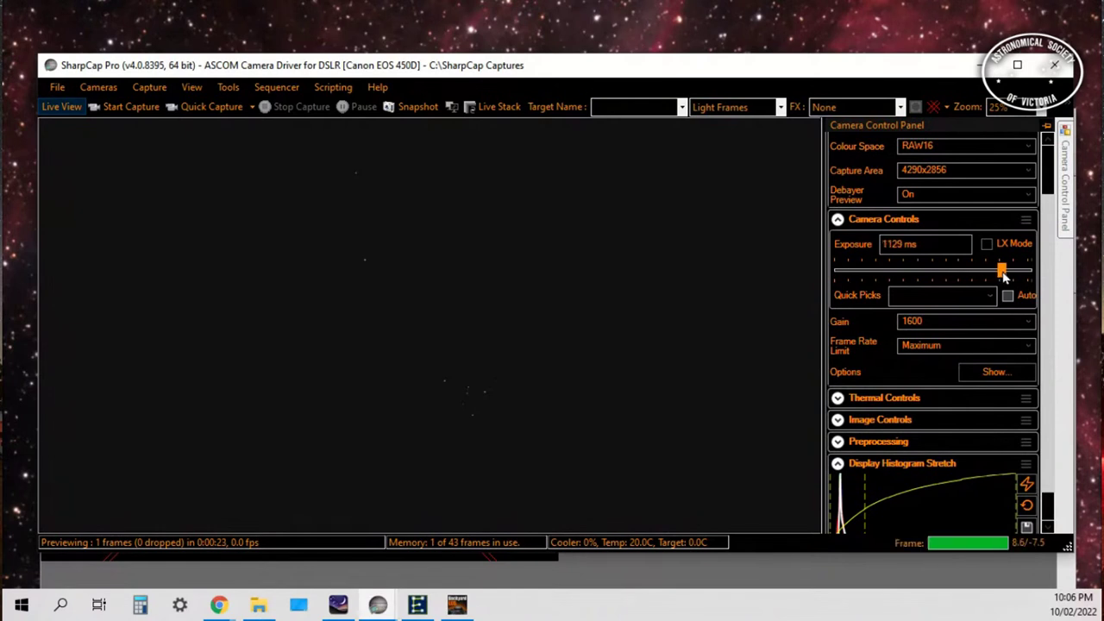
pyautogui.scroll(-1, 1049, 271)
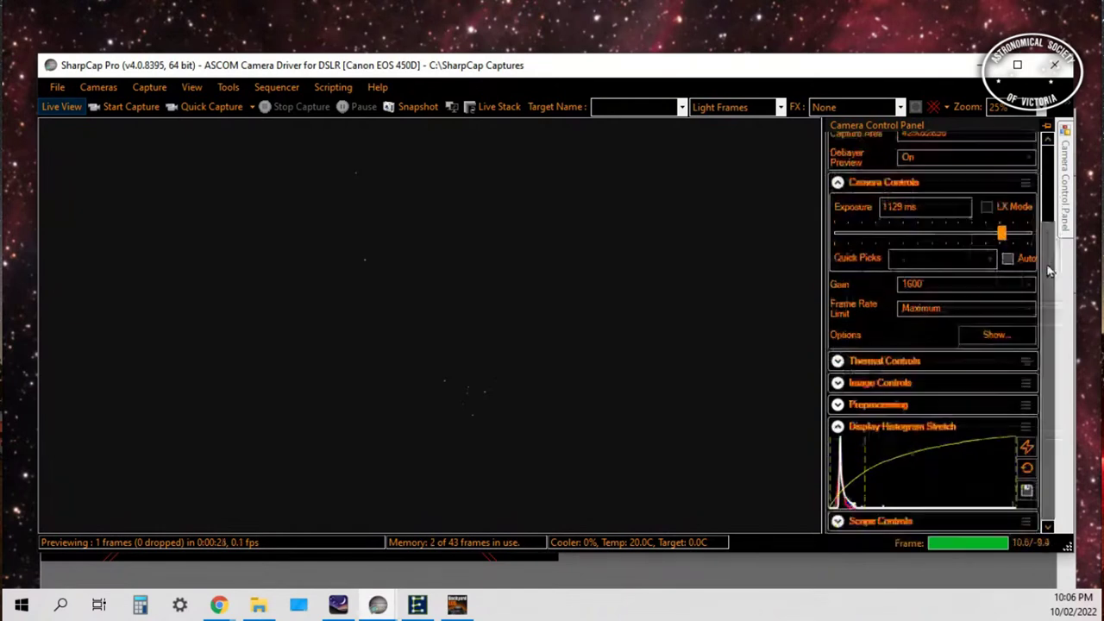
pyautogui.scroll(2, 1049, 271)
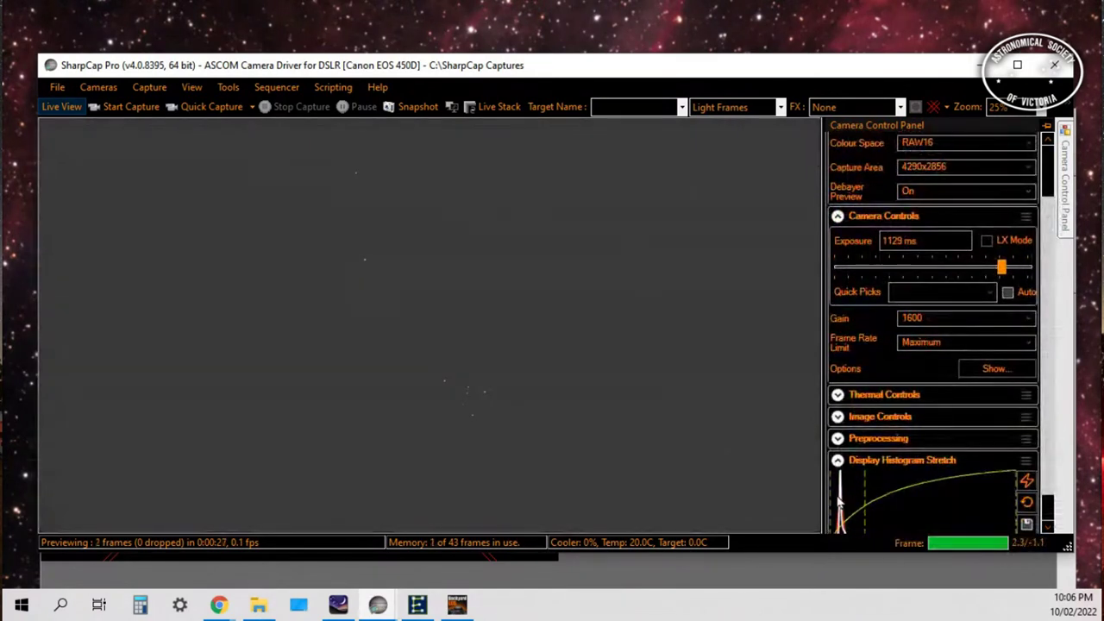
pyautogui.moveTo(859, 501); pyautogui.dragTo(869, 496)
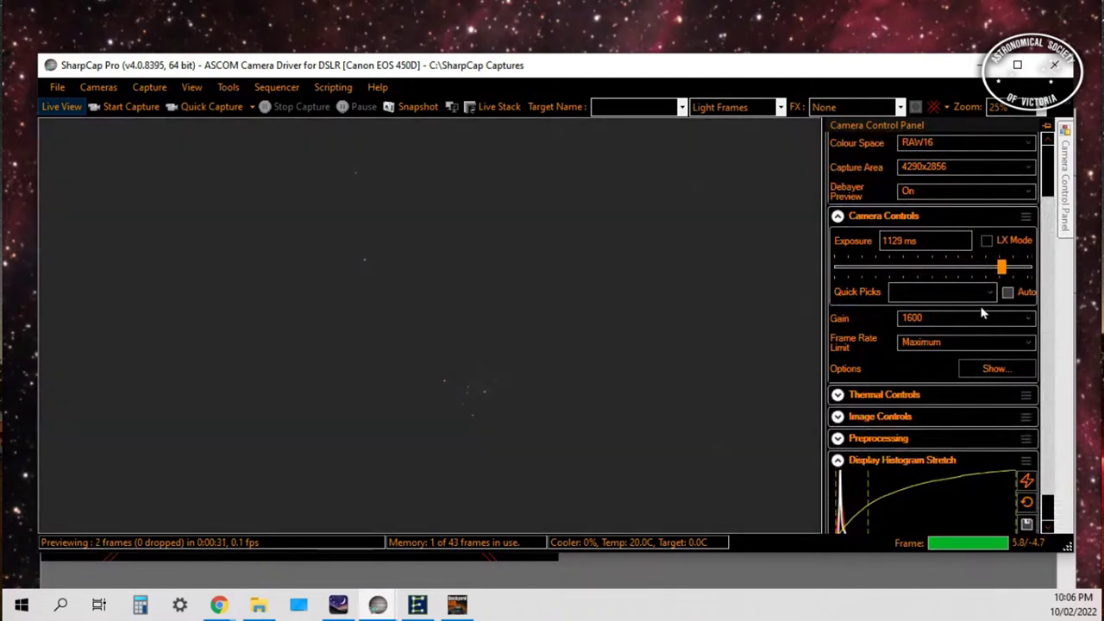
# Step: Enable LX Mode for long exposures and set the exposure to 1962 ms
pyautogui.click(987, 240)
pyautogui.moveTo(865, 271); pyautogui.dragTo(891, 271)
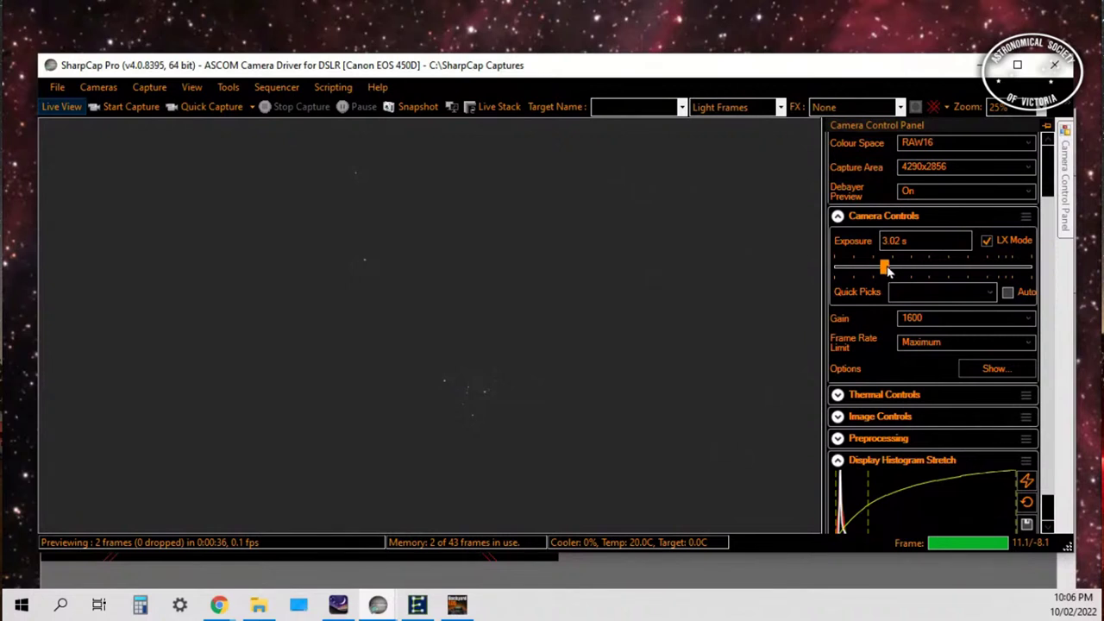
pyautogui.moveTo(890, 274); pyautogui.dragTo(893, 291)
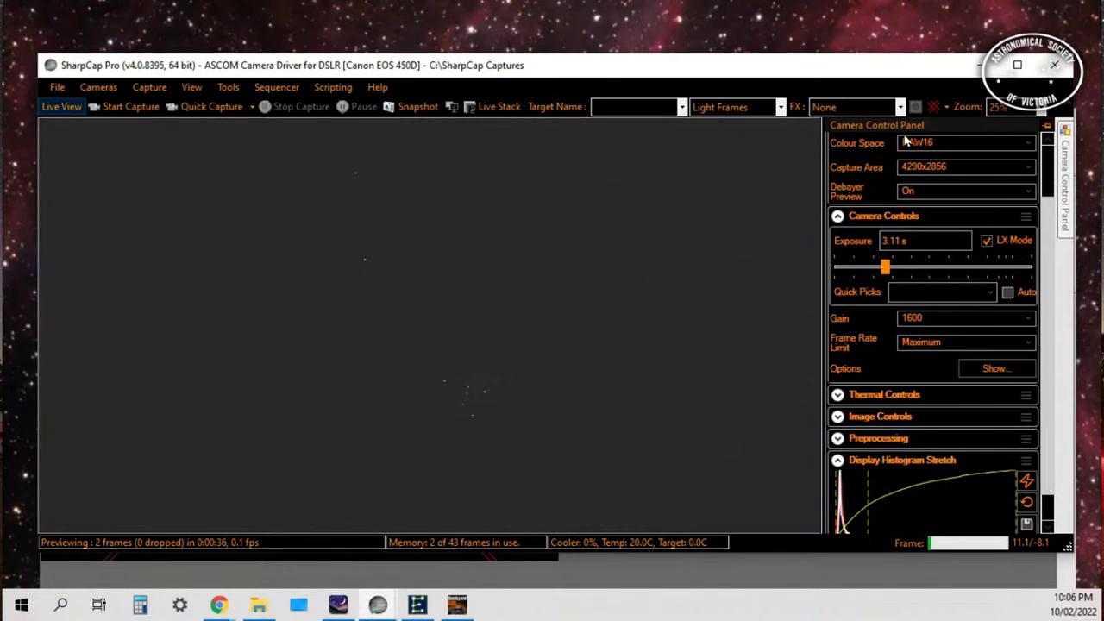
# Step: Enlarge the preview image to 100% and centre the star cluster in the view
pyautogui.click(1042, 108)
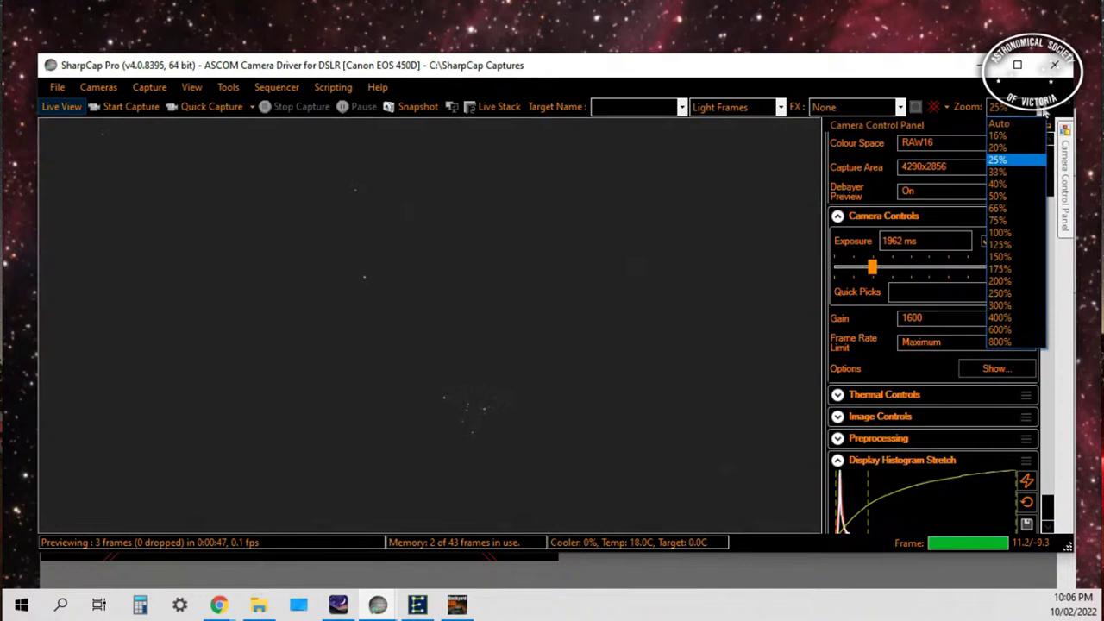
pyautogui.click(1003, 232)
pyautogui.scroll(-1, 1051, 289)
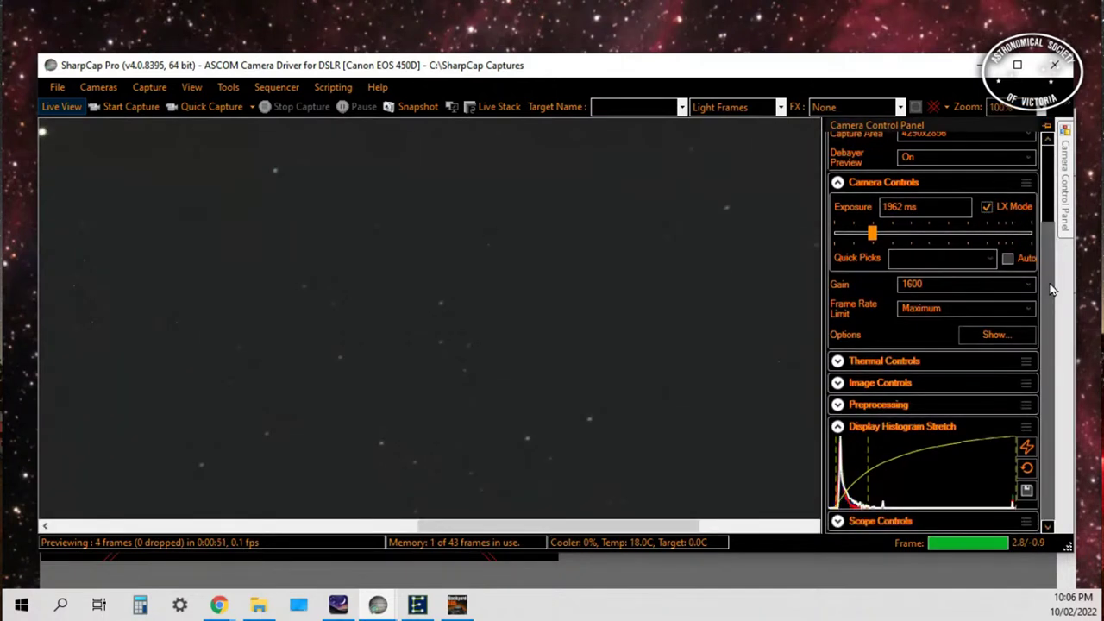
pyautogui.moveTo(536, 526); pyautogui.dragTo(457, 524)
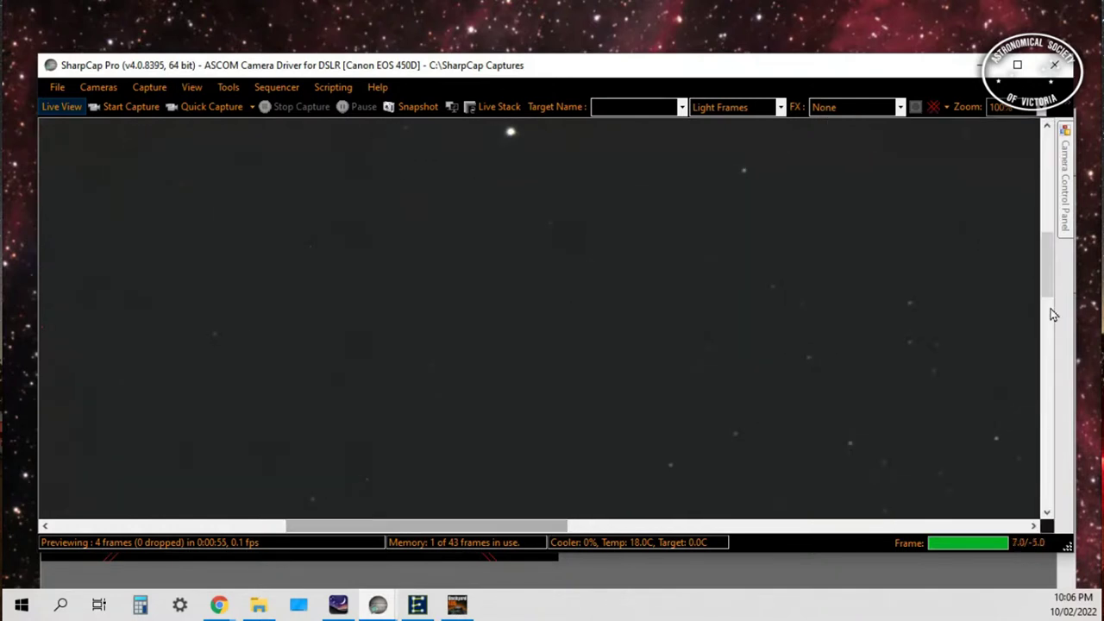
pyautogui.moveTo(1047, 267); pyautogui.dragTo(1045, 315)
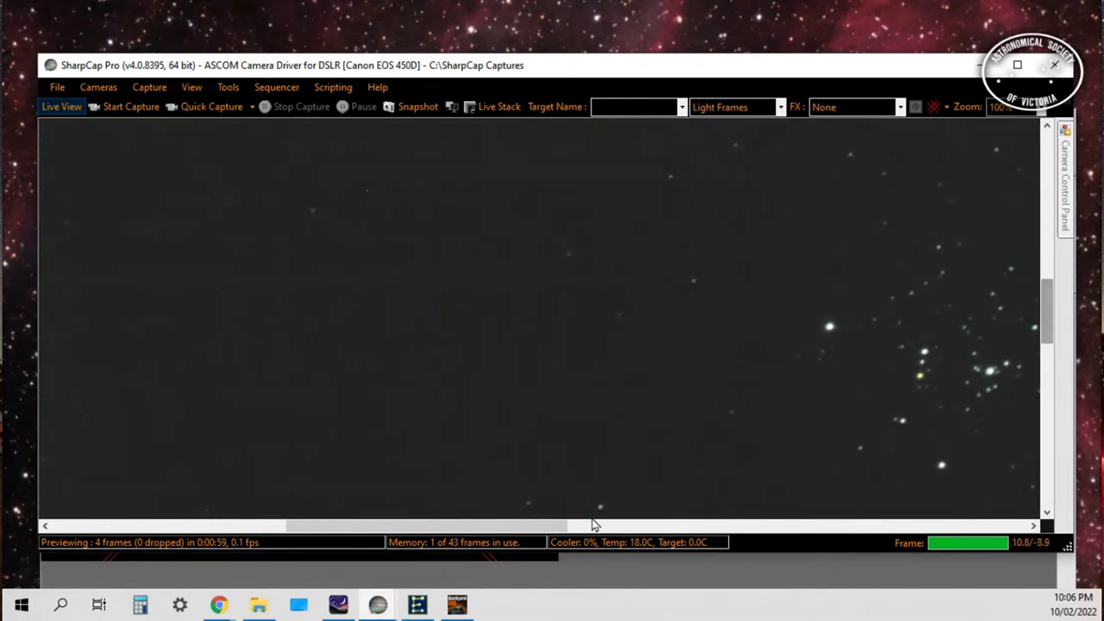
pyautogui.moveTo(526, 526); pyautogui.dragTo(618, 527)
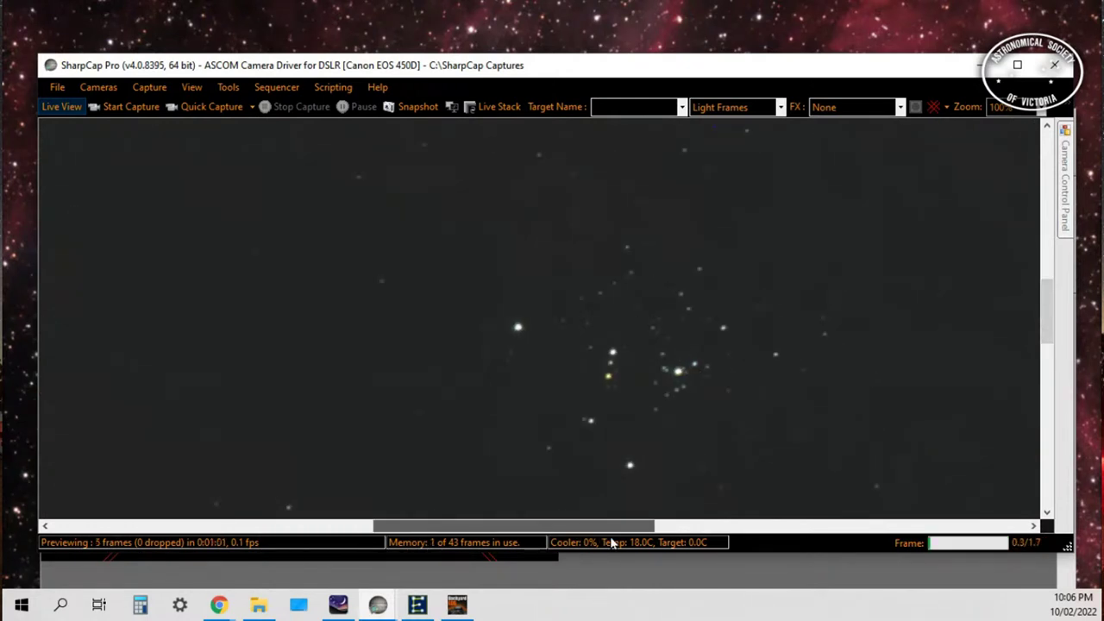
pyautogui.moveTo(1041, 324); pyautogui.dragTo(1044, 329)
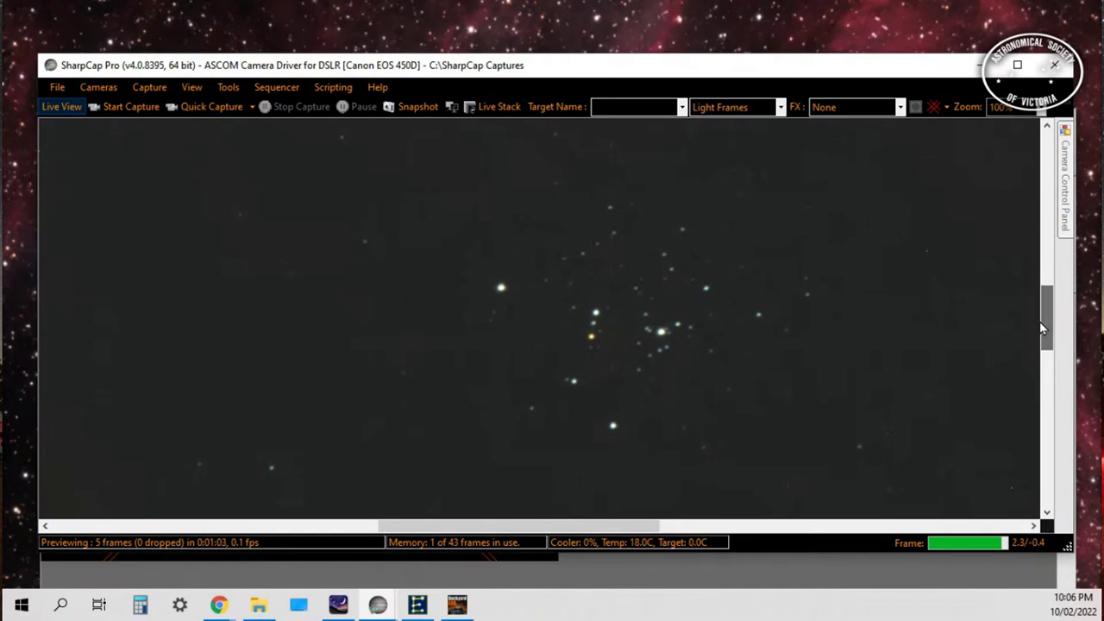
pyautogui.moveTo(597, 528); pyautogui.dragTo(635, 527)
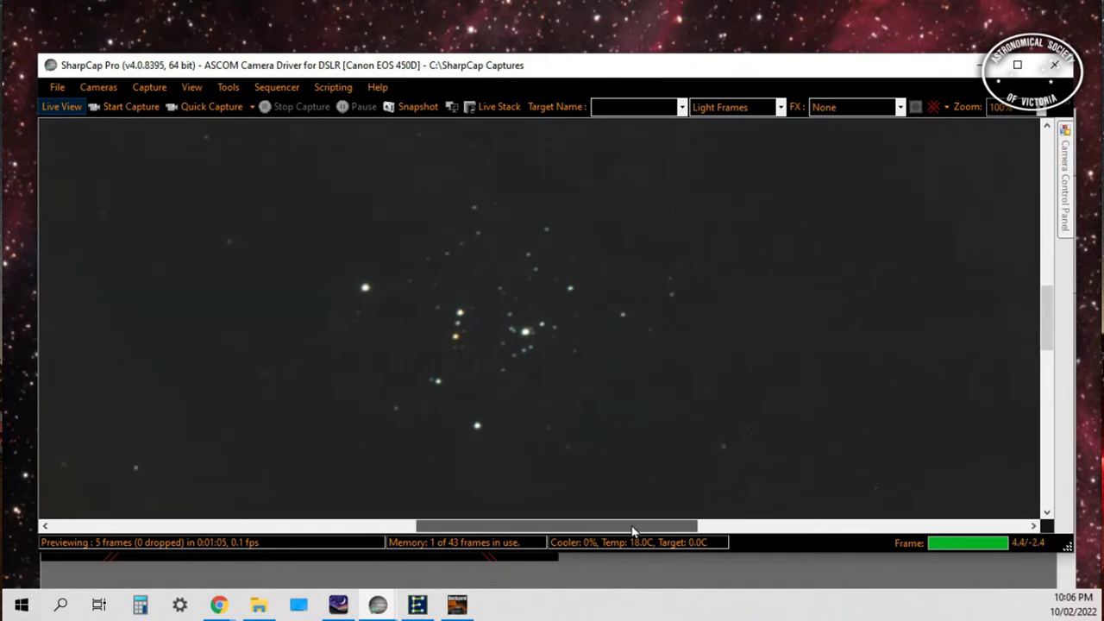
# Step: Lower the midpoint of the display histogram stretch and apply the Frame Stack (3) effect to the preview
pyautogui.moveTo(1066, 221)
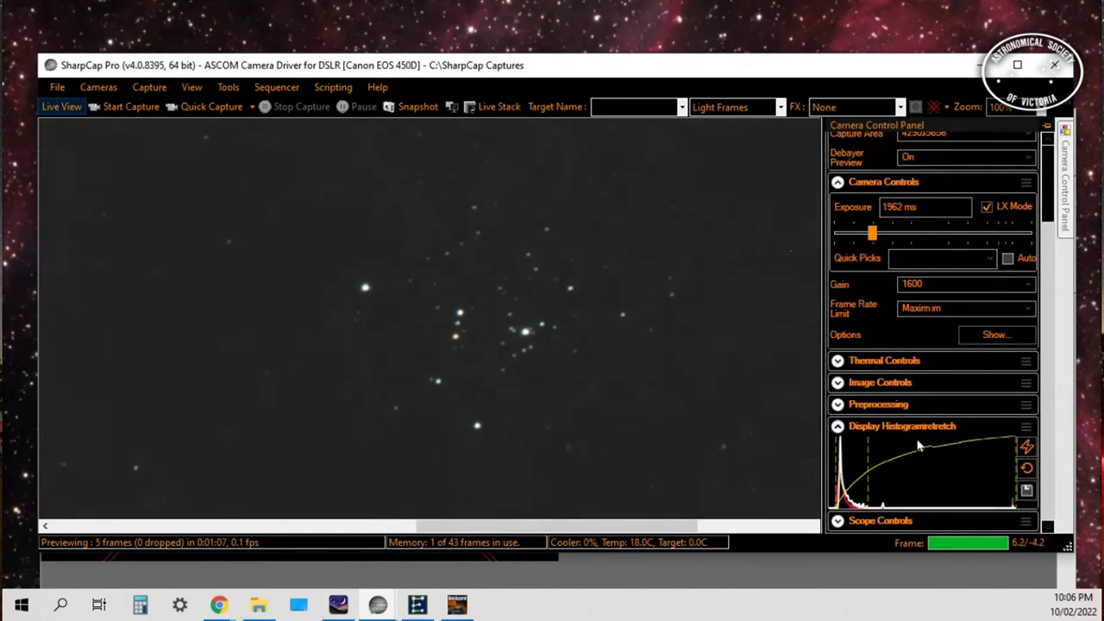
pyautogui.moveTo(872, 455); pyautogui.dragTo(839, 458)
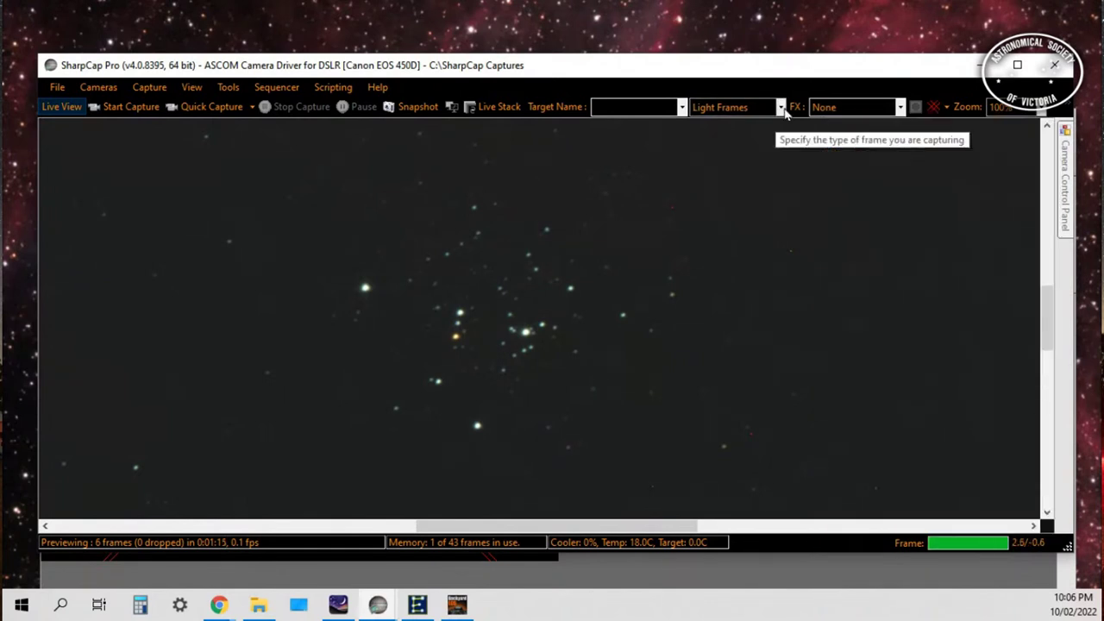
pyautogui.click(901, 108)
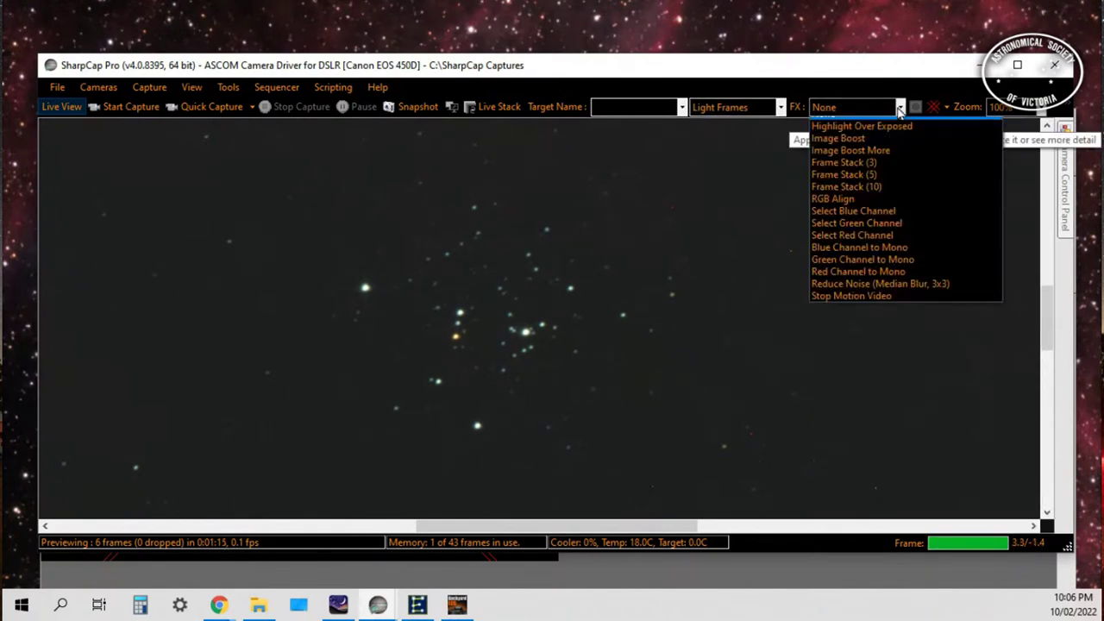
pyautogui.click(888, 173)
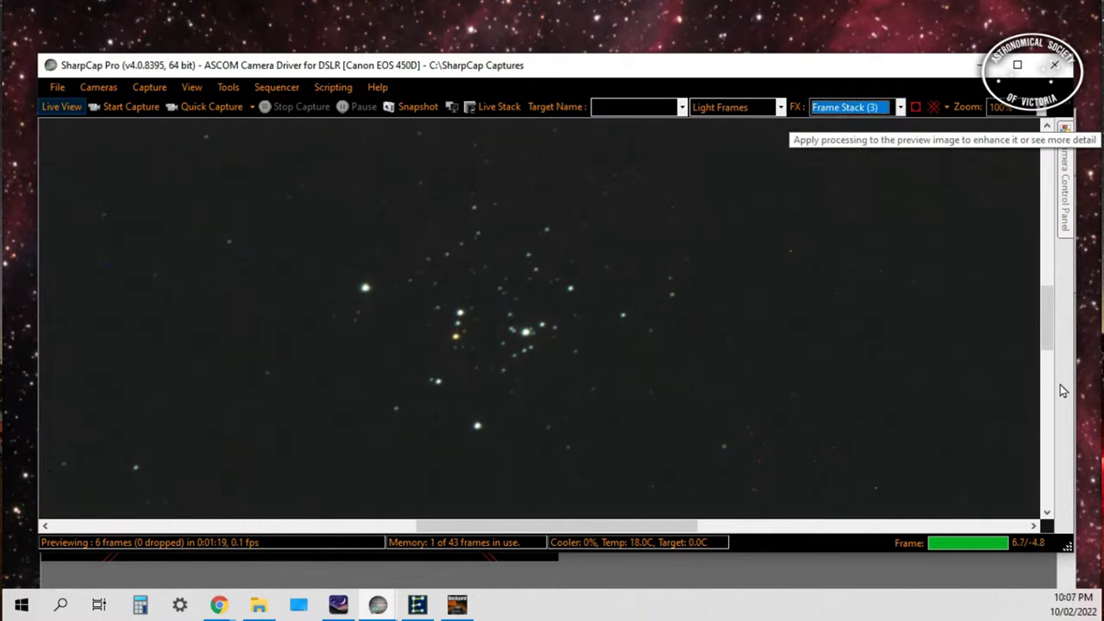
# Step: Set the exposure to 1601 ms and raise the black level and midpoint of the display histogram stretch
pyautogui.moveTo(1068, 195)
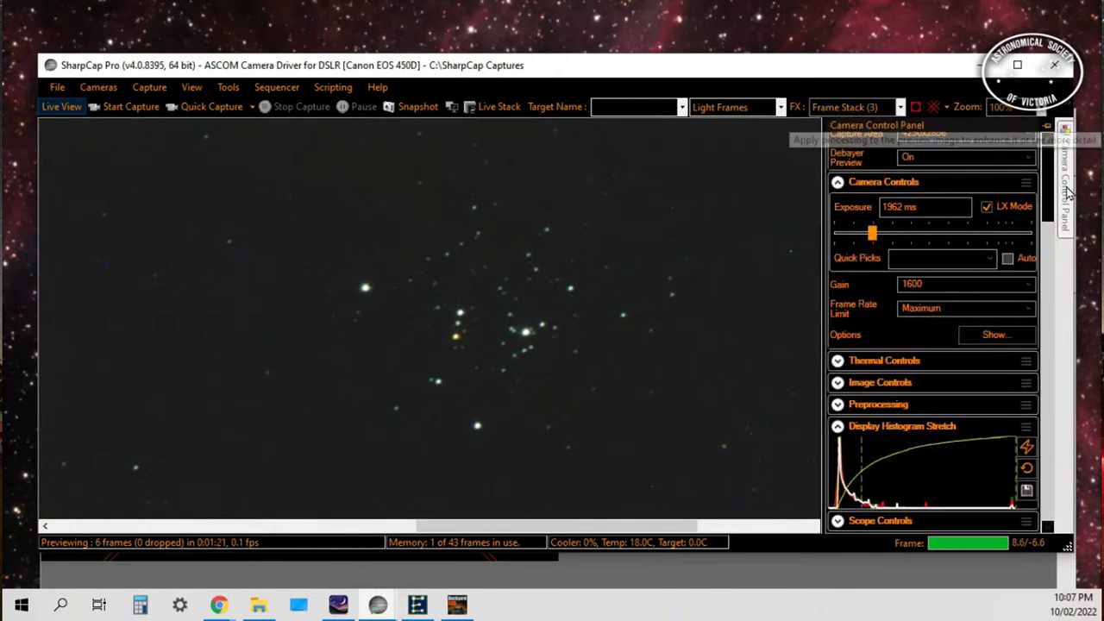
pyautogui.moveTo(872, 238); pyautogui.dragTo(867, 239)
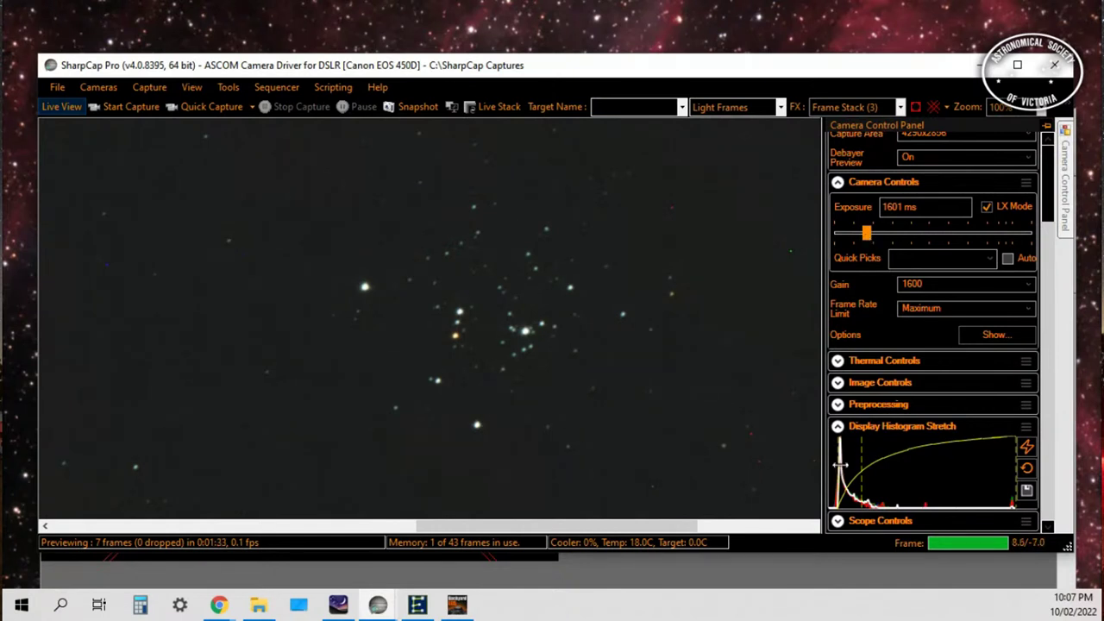
pyautogui.moveTo(841, 466); pyautogui.dragTo(875, 463)
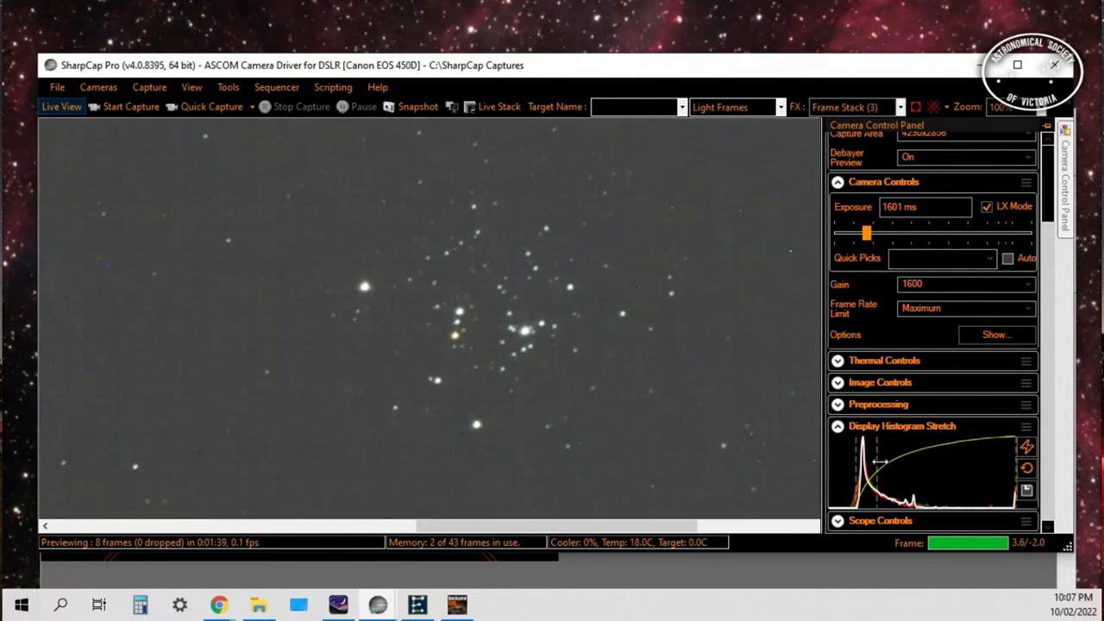
pyautogui.moveTo(883, 462); pyautogui.dragTo(893, 463)
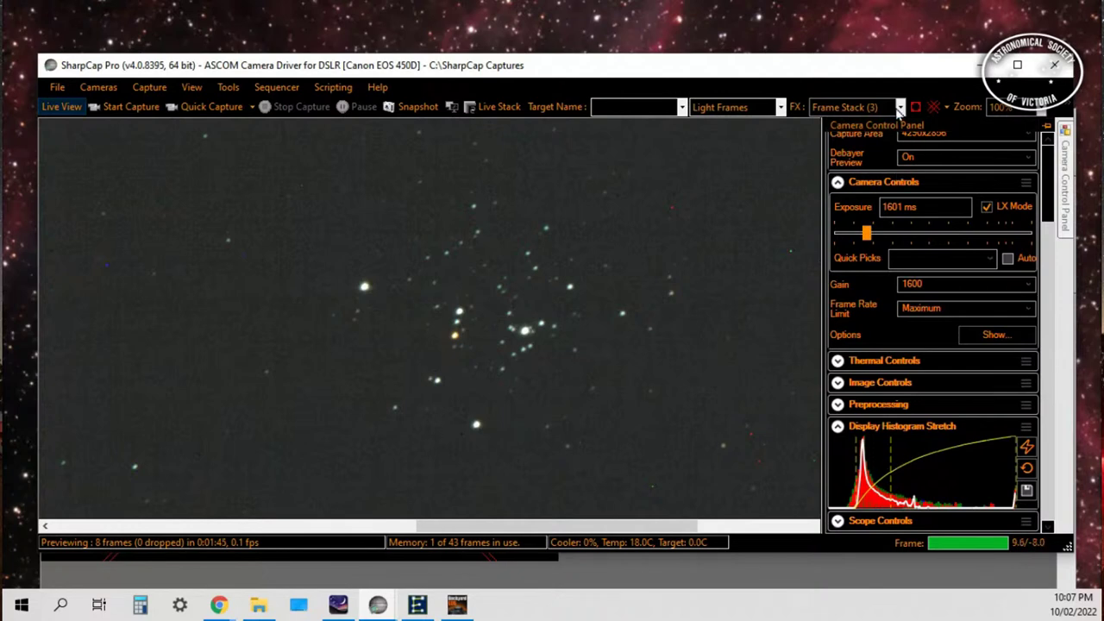
# Step: Set the preview effect to None and reduce the preview zoom to 75%
pyautogui.click(901, 107)
pyautogui.click(845, 124)
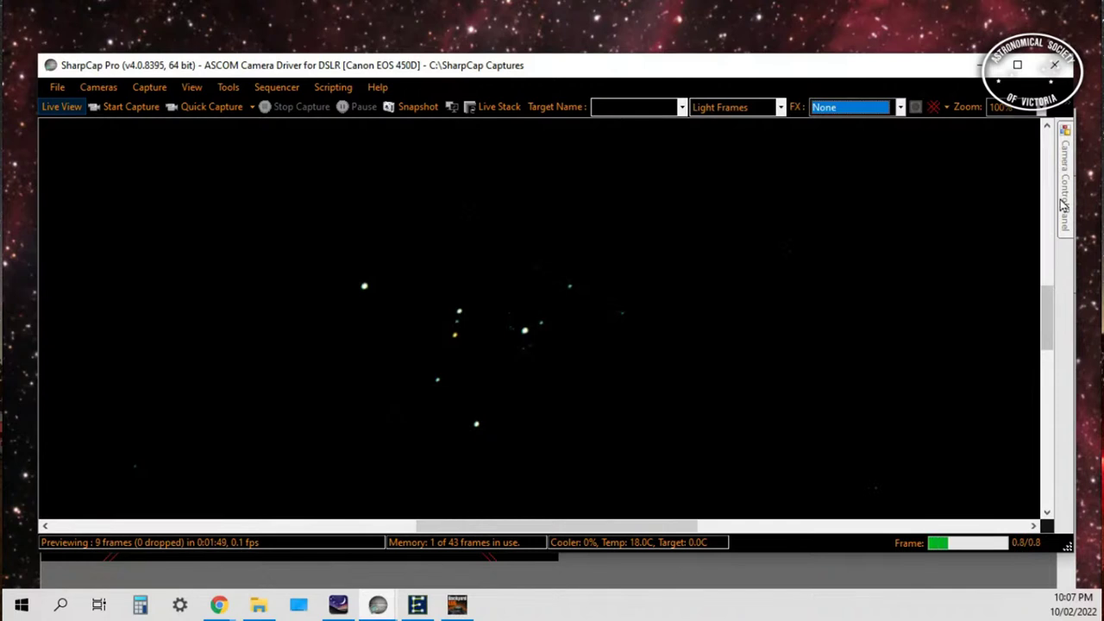
pyautogui.click(1040, 107)
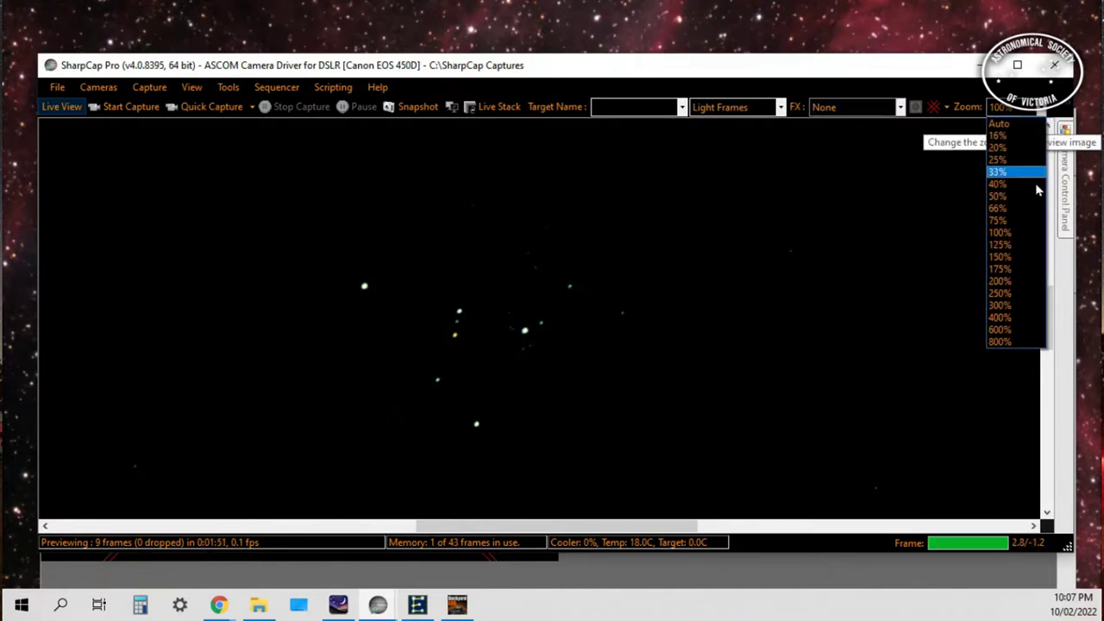
pyautogui.click(1034, 220)
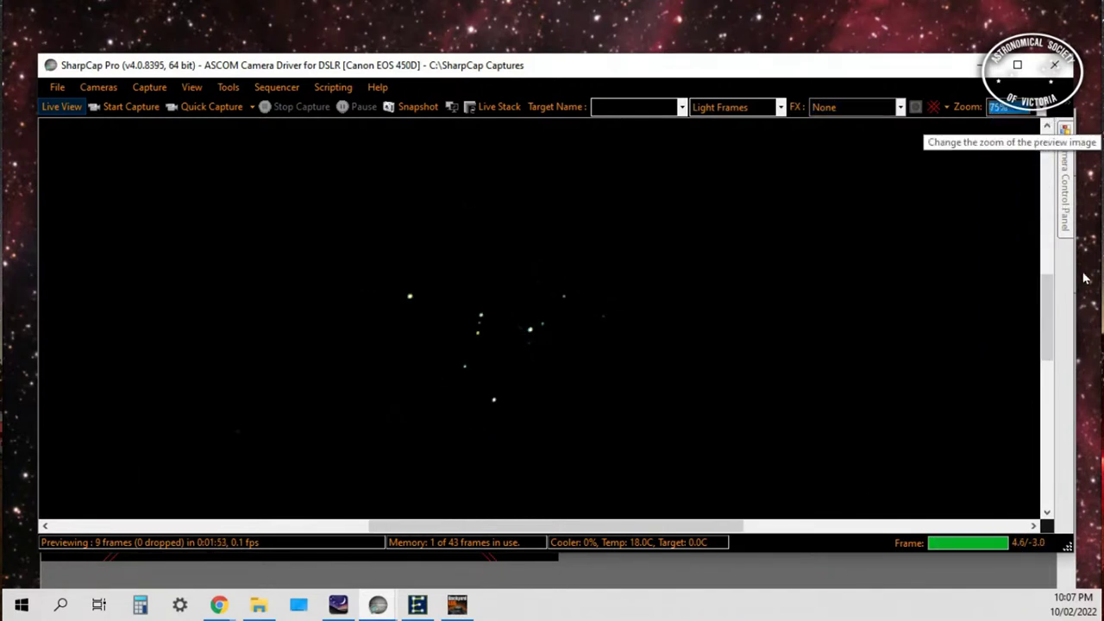
# Step: Lengthen the camera exposure to 6.81 s in LX Mode
pyautogui.moveTo(1070, 221)
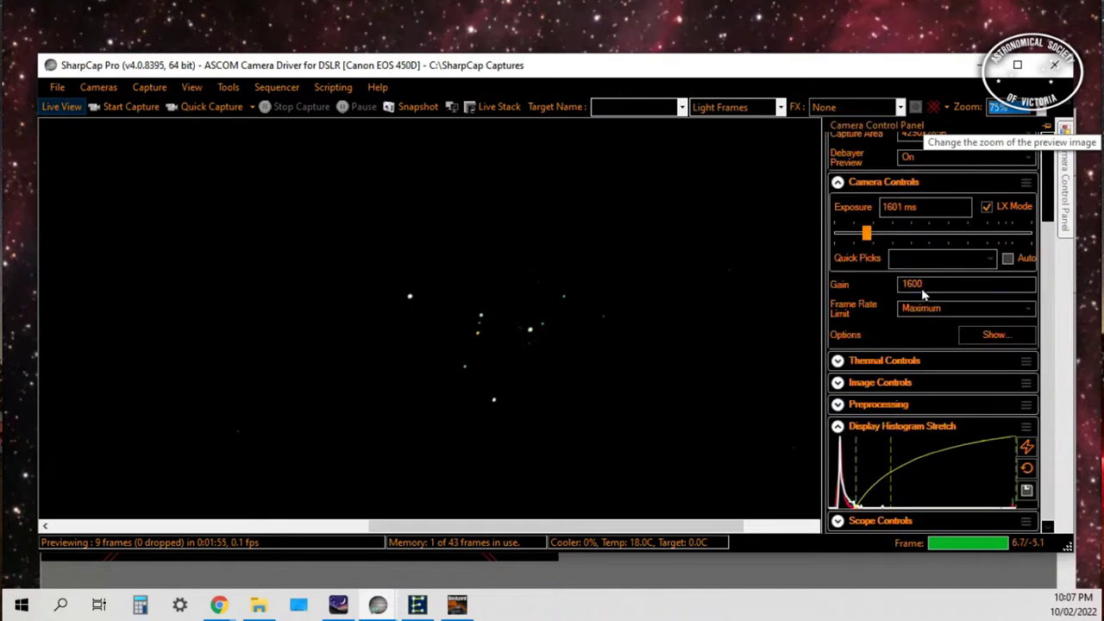
pyautogui.click(884, 238)
pyautogui.click(892, 239)
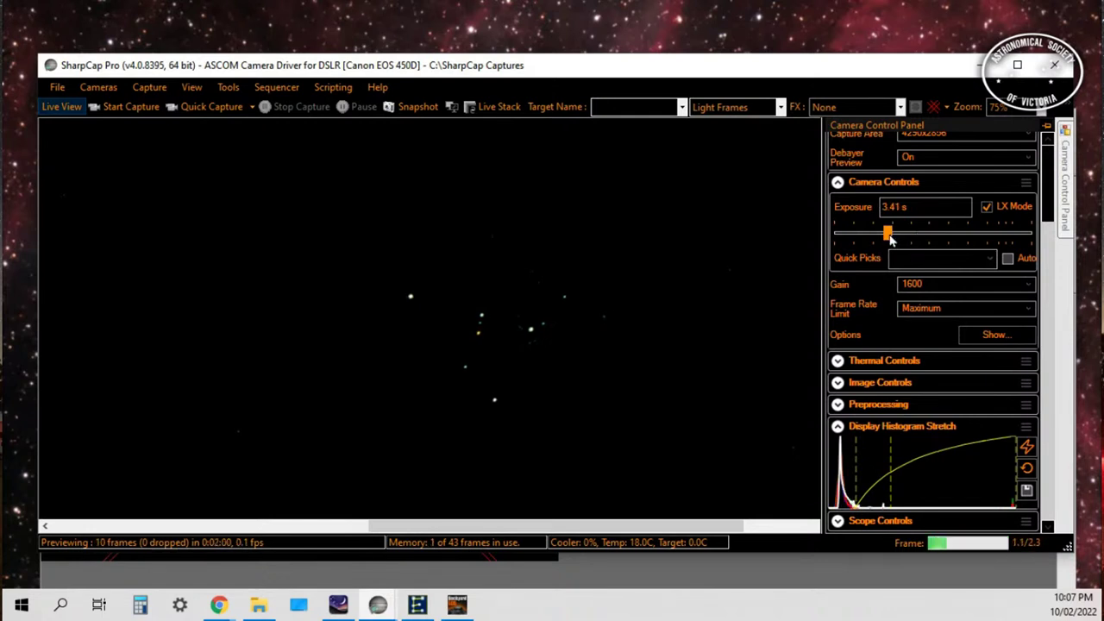
# Step: Reset the display histogram stretch and lower its midpoint to bring out the cluster's fainter stars
pyautogui.click(1027, 470)
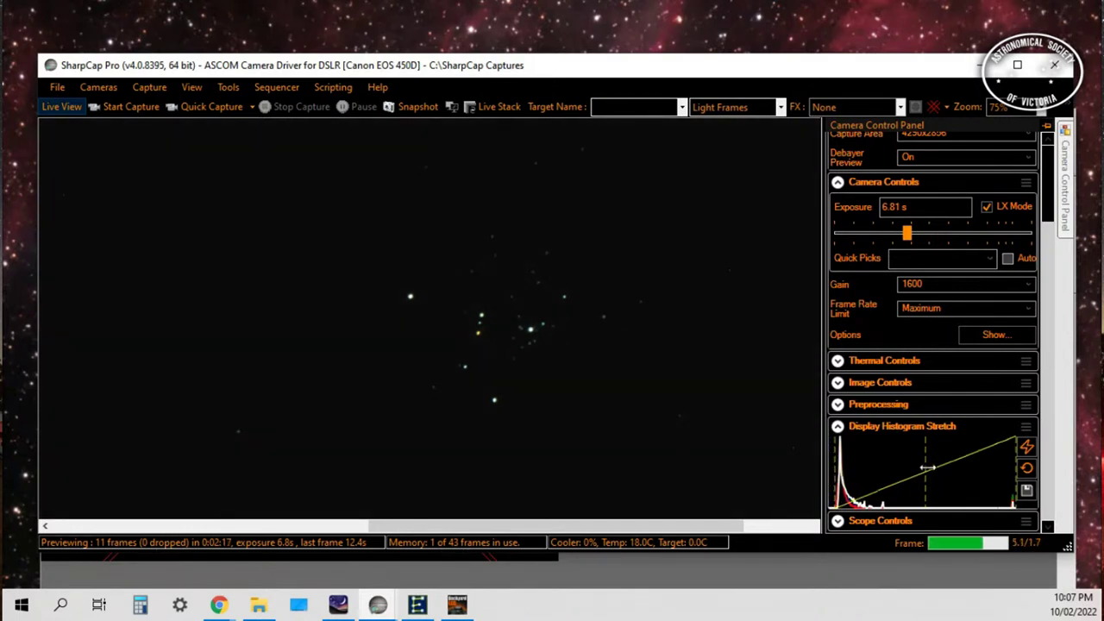
pyautogui.moveTo(923, 469); pyautogui.dragTo(910, 466)
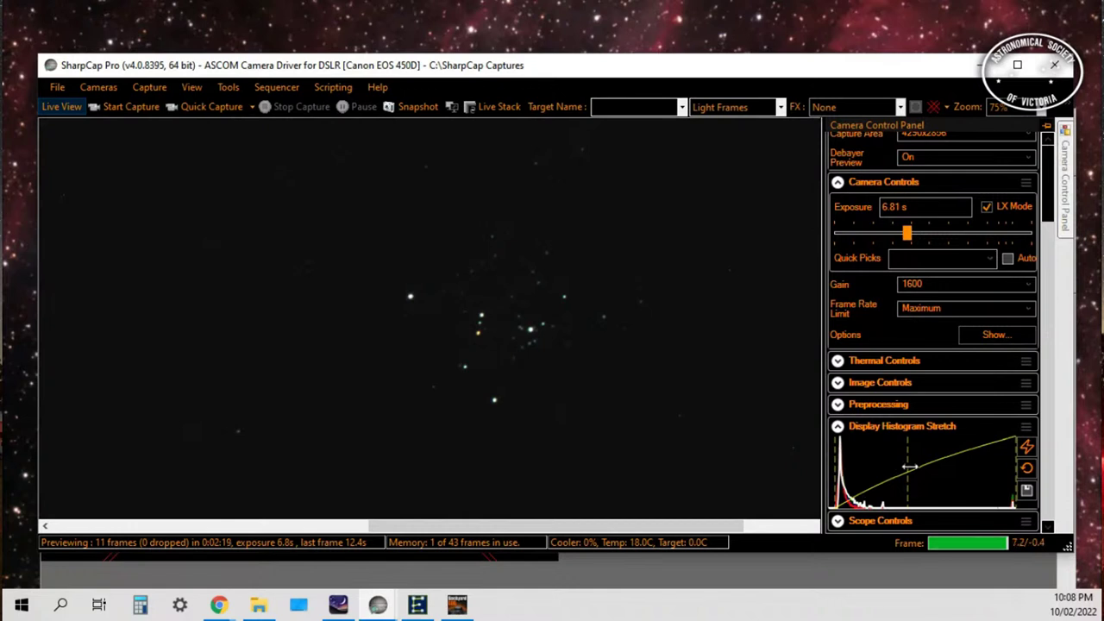
pyautogui.moveTo(910, 467); pyautogui.dragTo(886, 466)
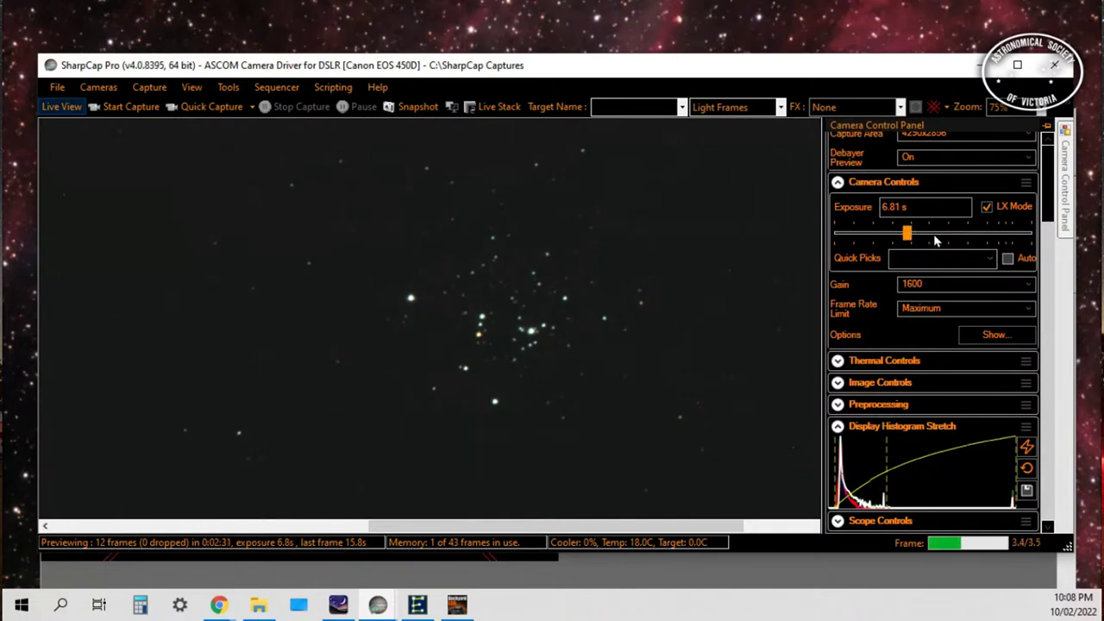
pyautogui.scroll(1, 936, 239)
pyautogui.scroll(5, 936, 239)
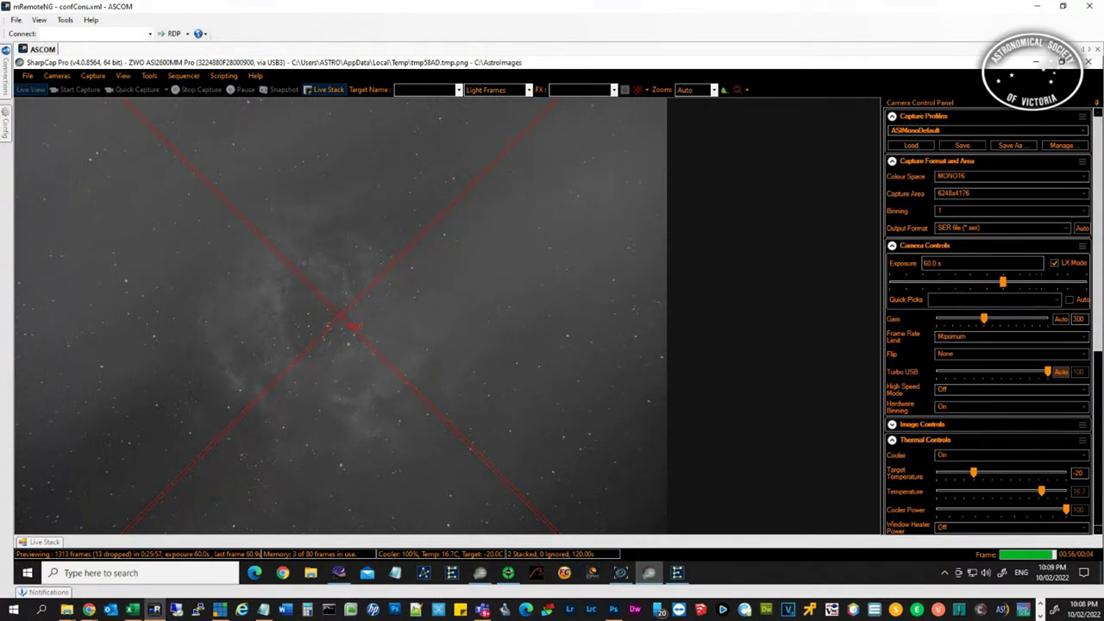
# Step: Show the live stack's histogram and raise its black level and mid level slightly to darken the sky around the nebula
pyautogui.click(38, 544)
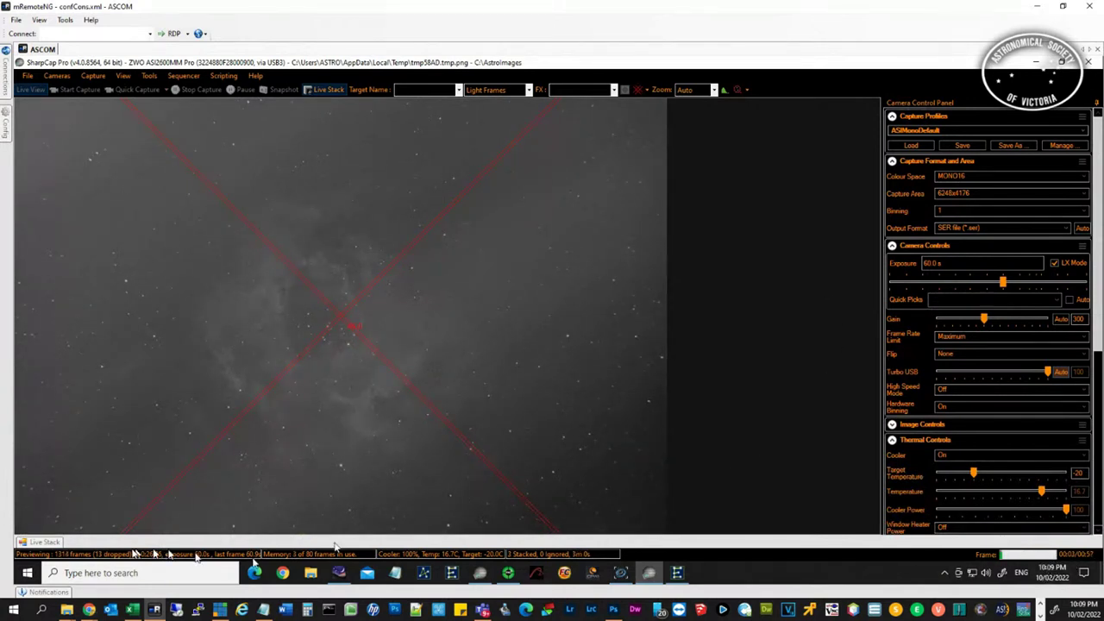
pyautogui.click(43, 543)
pyautogui.click(48, 544)
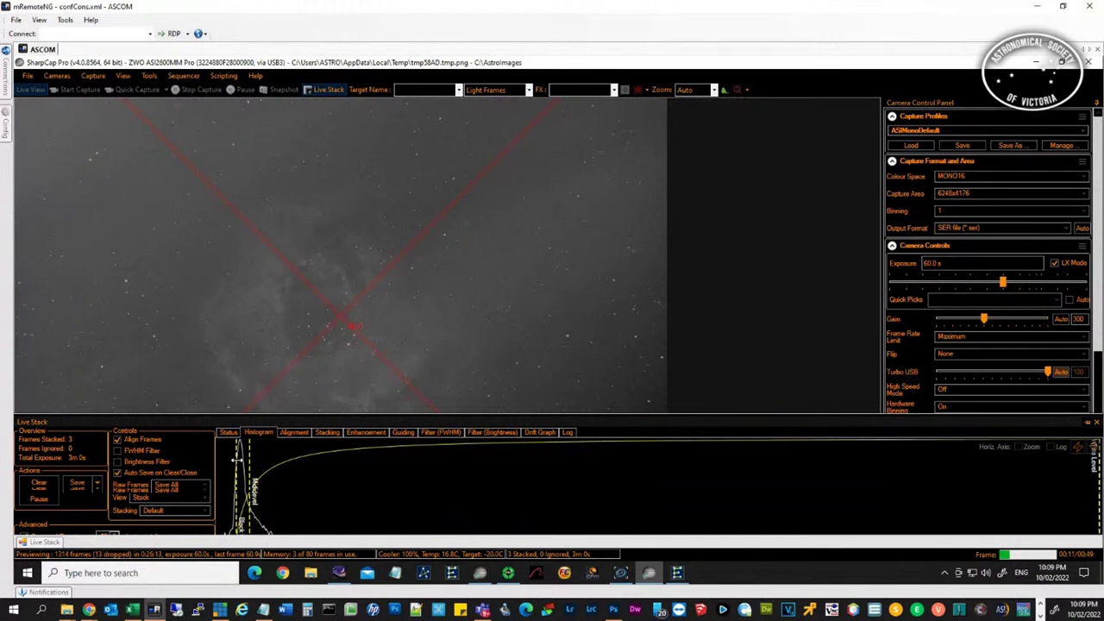
pyautogui.moveTo(236, 459); pyautogui.dragTo(240, 460)
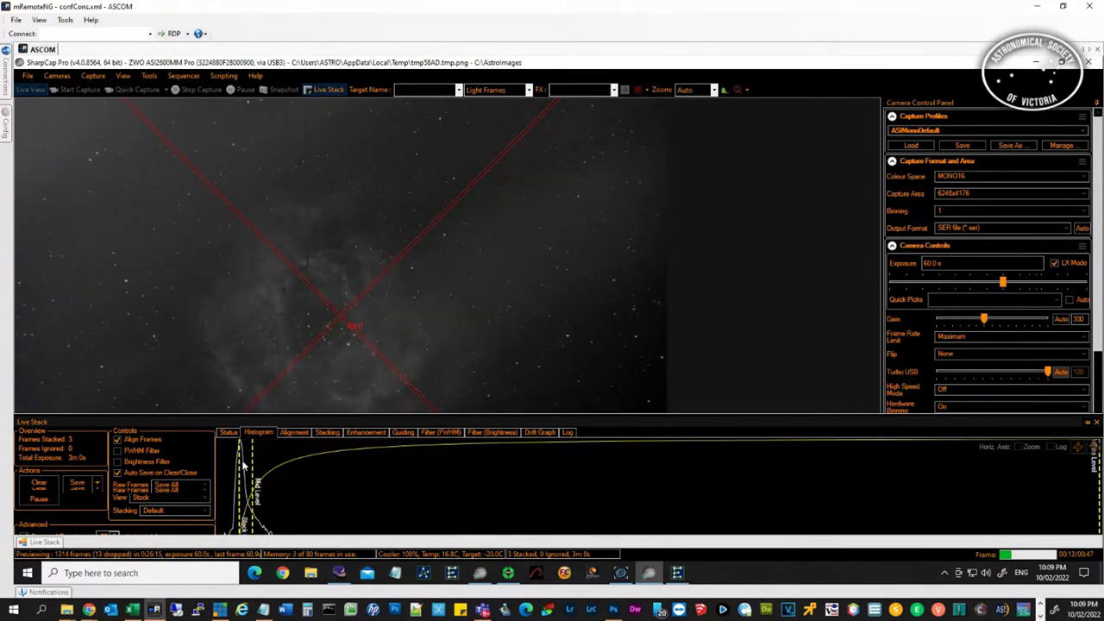
pyautogui.moveTo(252, 463); pyautogui.dragTo(255, 463)
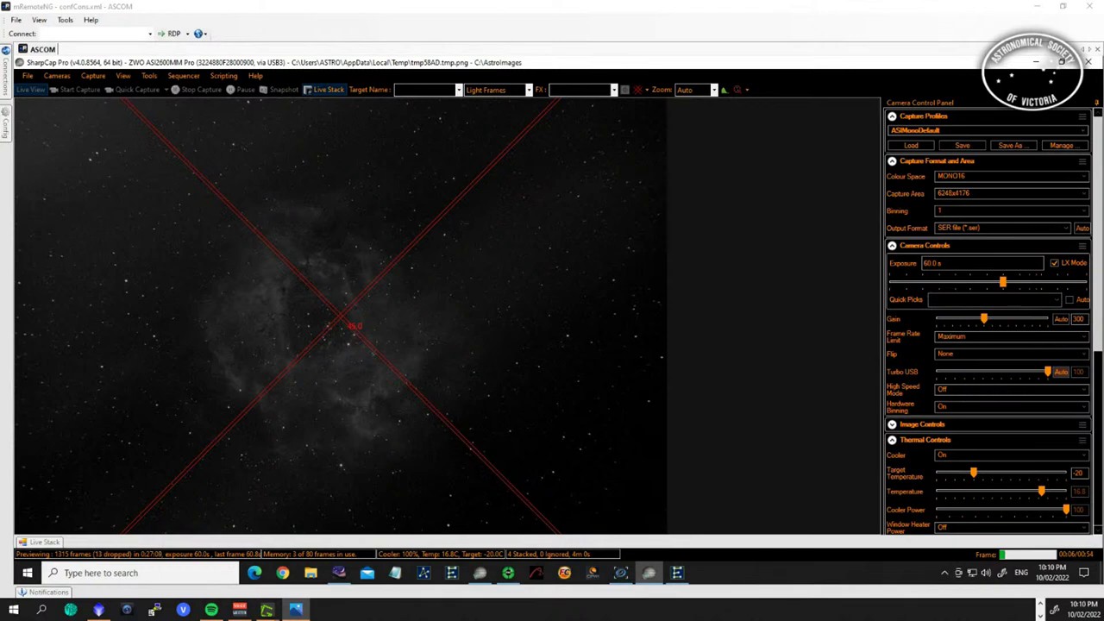
# Step: Switch to Rosette-72ED-ASI2600MM.jpg in Photos and enlarge the finished image to examine the nebula's central detail
pyautogui.moveTo(434, 507); pyautogui.dragTo(776, 59)
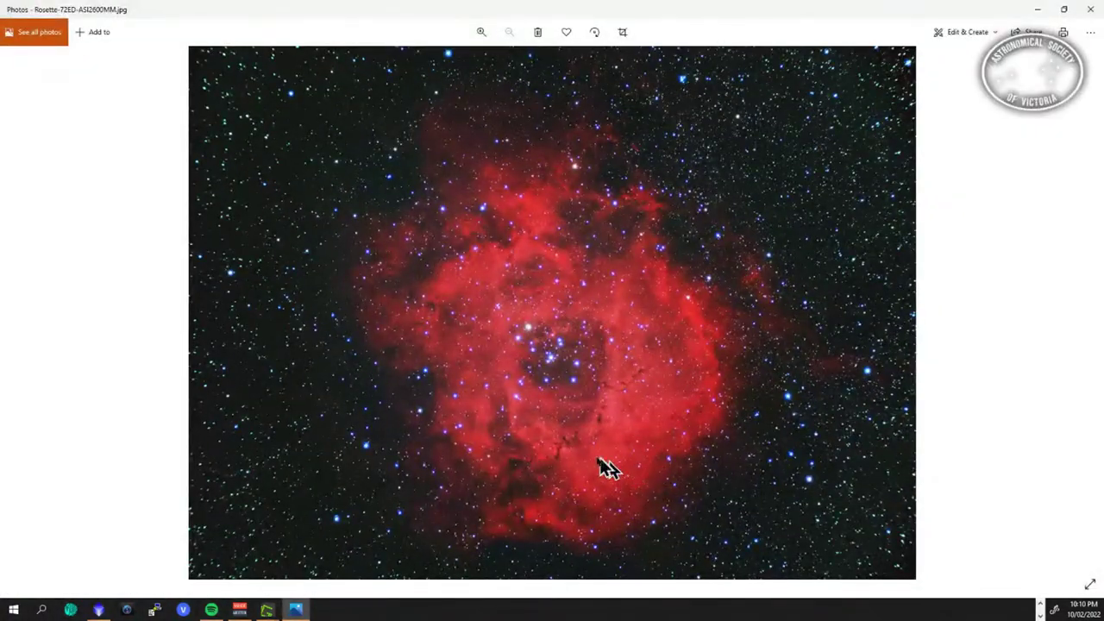
pyautogui.scroll(1, 564, 447)
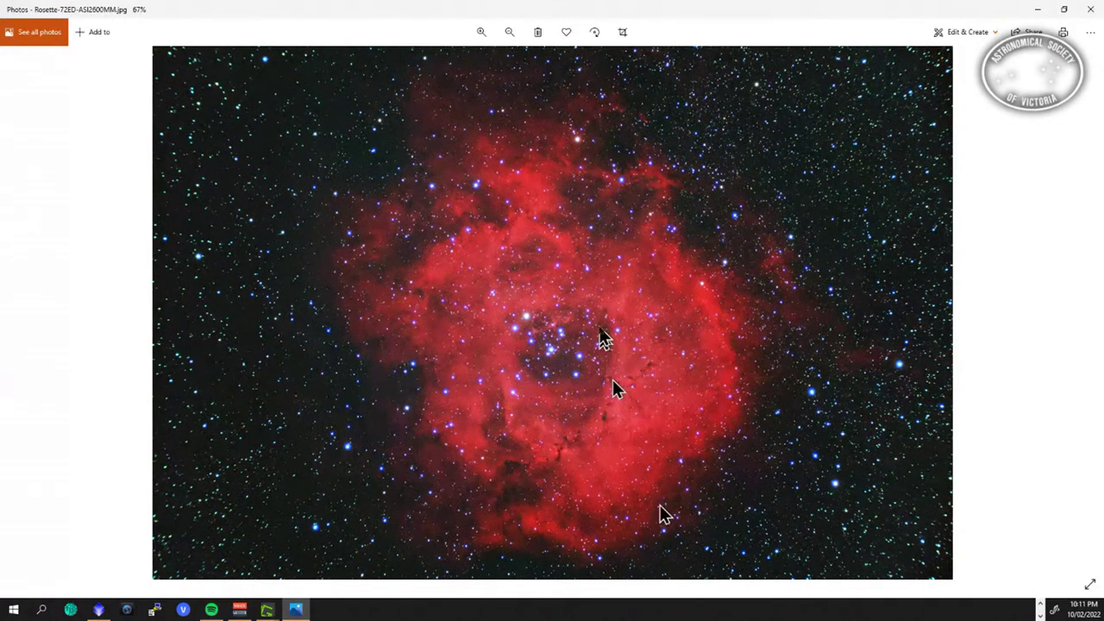
pyautogui.click(481, 35)
pyautogui.click(481, 35)
pyautogui.click(481, 35)
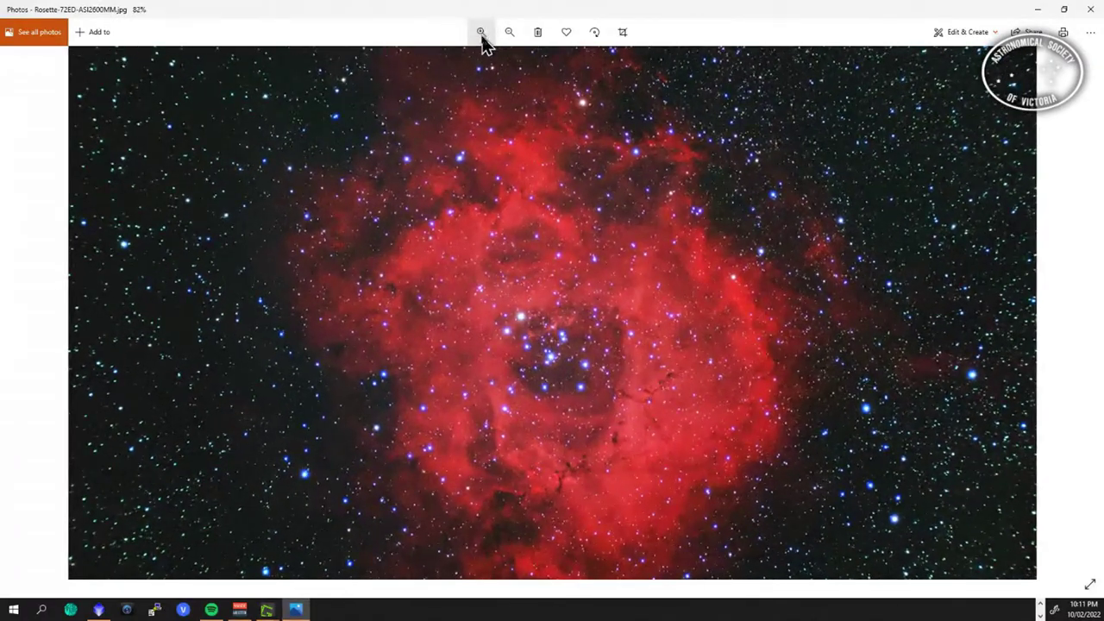